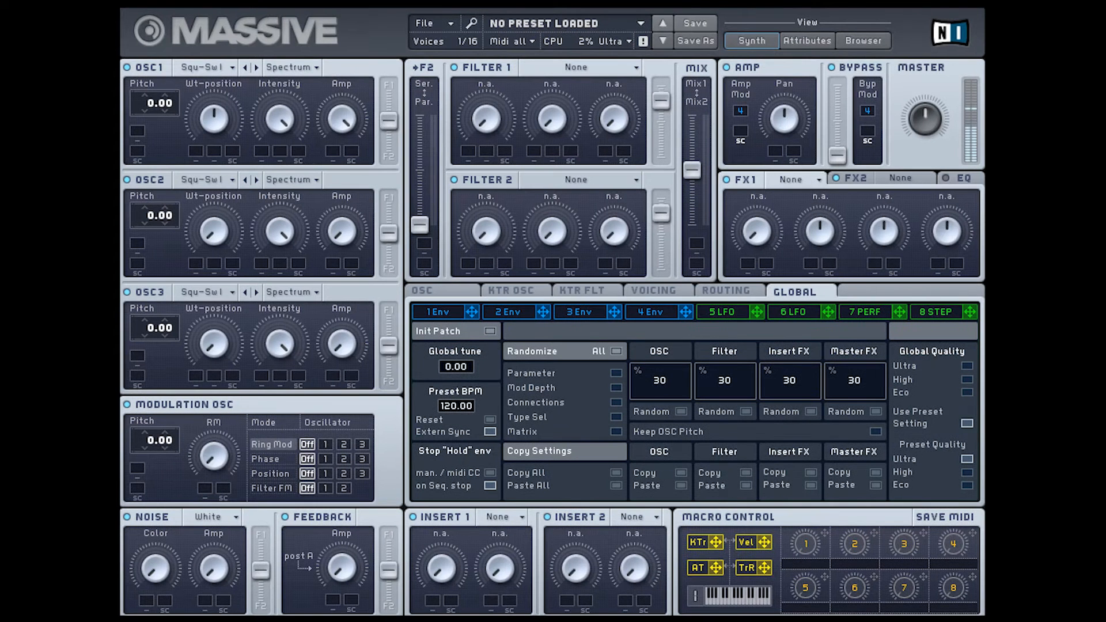
# Lower the Intensity and Amp levels of OSC1 from their maximum
pyautogui.moveTo(283, 116); pyautogui.dragTo(282, 217)
pyautogui.moveTo(345, 117); pyautogui.dragTo(251, 112)
pyautogui.moveTo(149, 102)
pyautogui.mouseDown()
pyautogui.moveTo(149, 58)
pyautogui.moveTo(151, 102)
pyautogui.mouseUp()
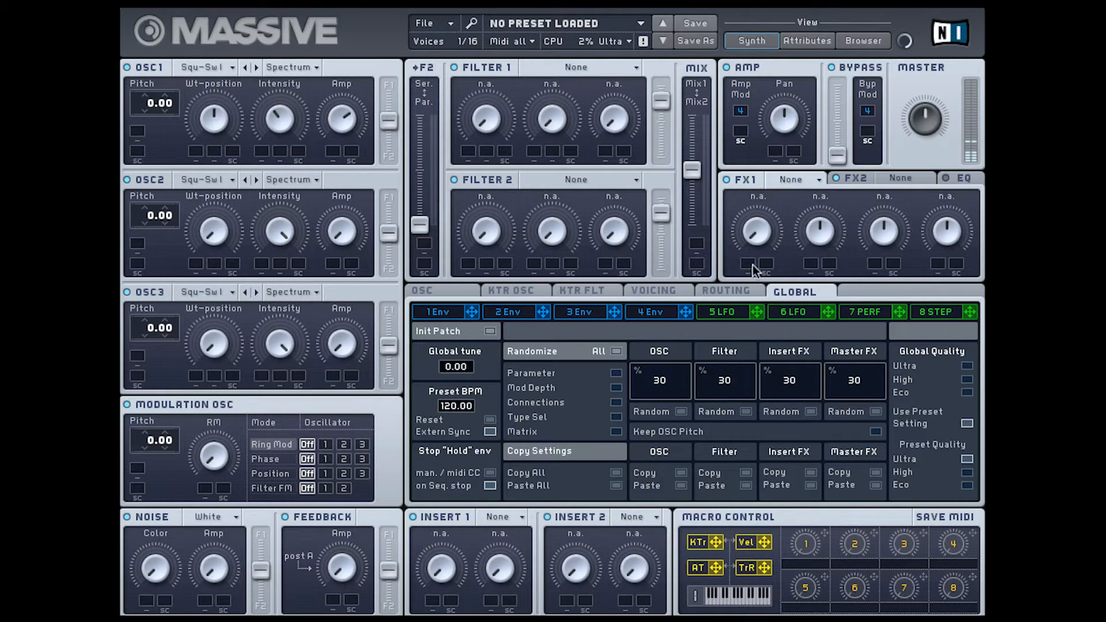
# Assign Macro 1 to OSC1's Intensity, Amp and Pitch, giving the knobs upward modulation ranges and the pitch a range of 16.00
pyautogui.moveTo(820, 536); pyautogui.dragTo(262, 151)
pyautogui.moveTo(826, 535); pyautogui.dragTo(334, 153)
pyautogui.moveTo(264, 148)
pyautogui.mouseDown()
pyautogui.moveTo(263, 117)
pyautogui.moveTo(271, 135)
pyautogui.mouseUp()
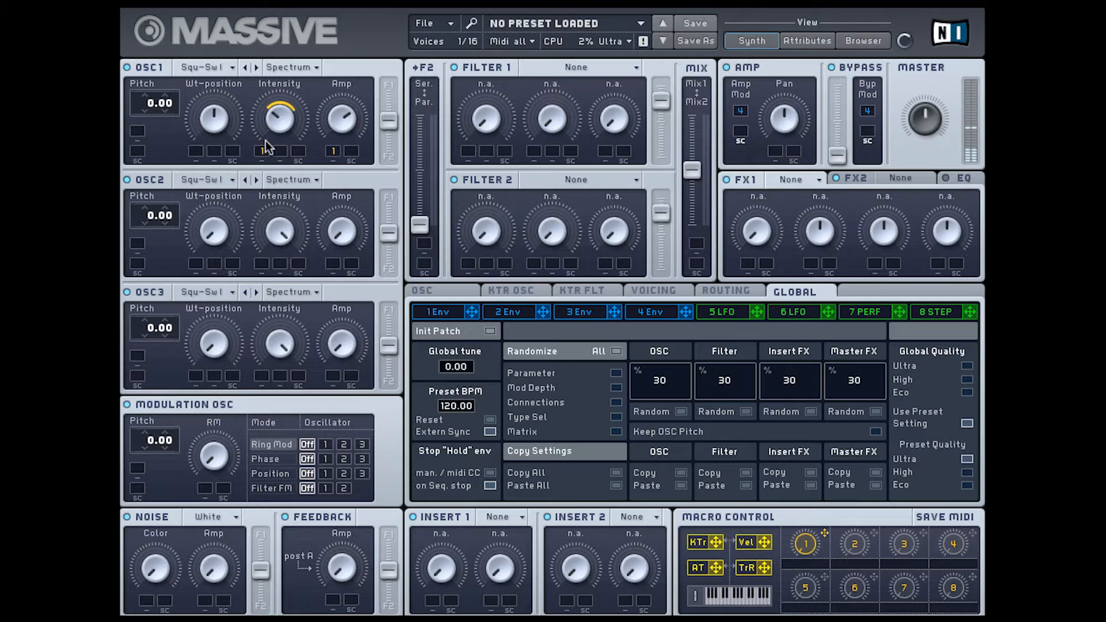
pyautogui.moveTo(333, 151); pyautogui.dragTo(338, 118)
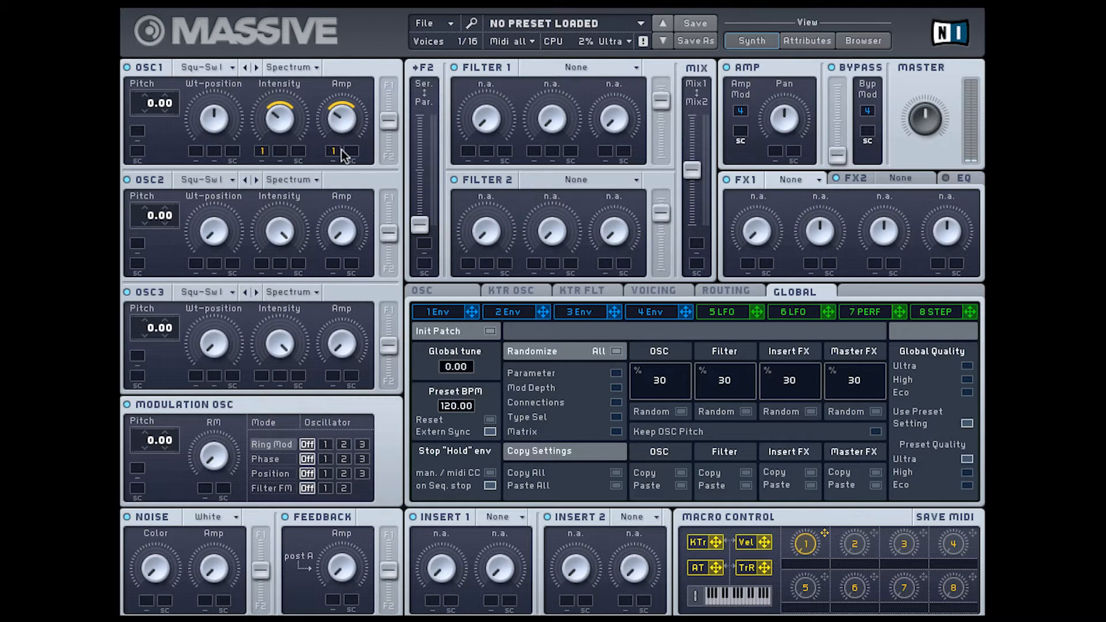
pyautogui.moveTo(340, 123); pyautogui.dragTo(340, 117)
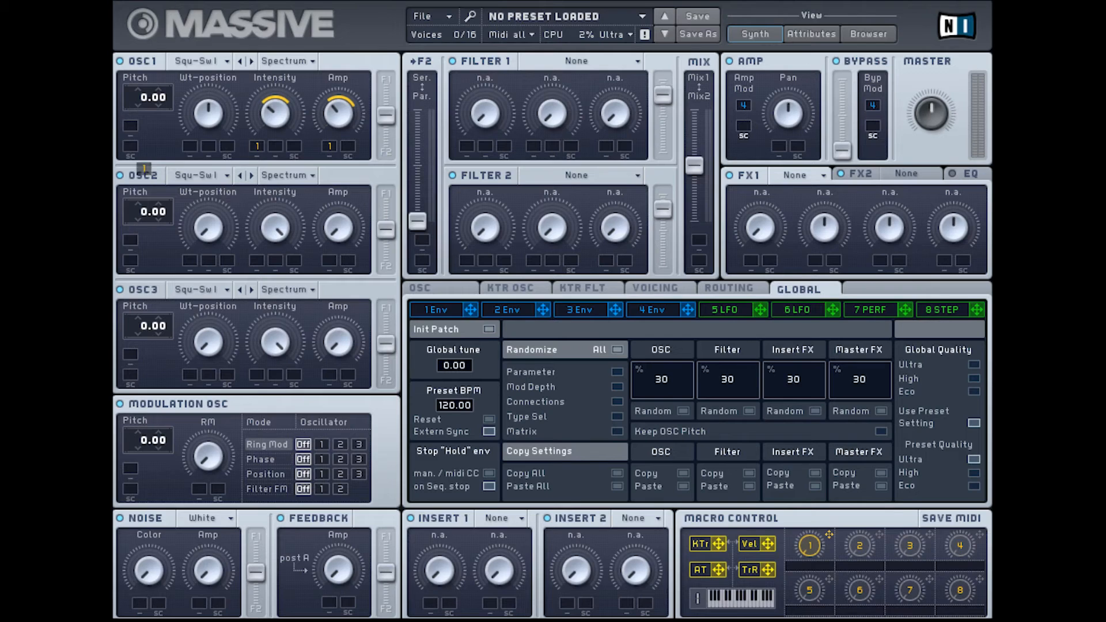
pyautogui.moveTo(130, 133); pyautogui.dragTo(158, 94)
# Set the noise source to Brown Noise, lower its Color, raise its Amp, and modulate Color with Macro 1
pyautogui.click(210, 518)
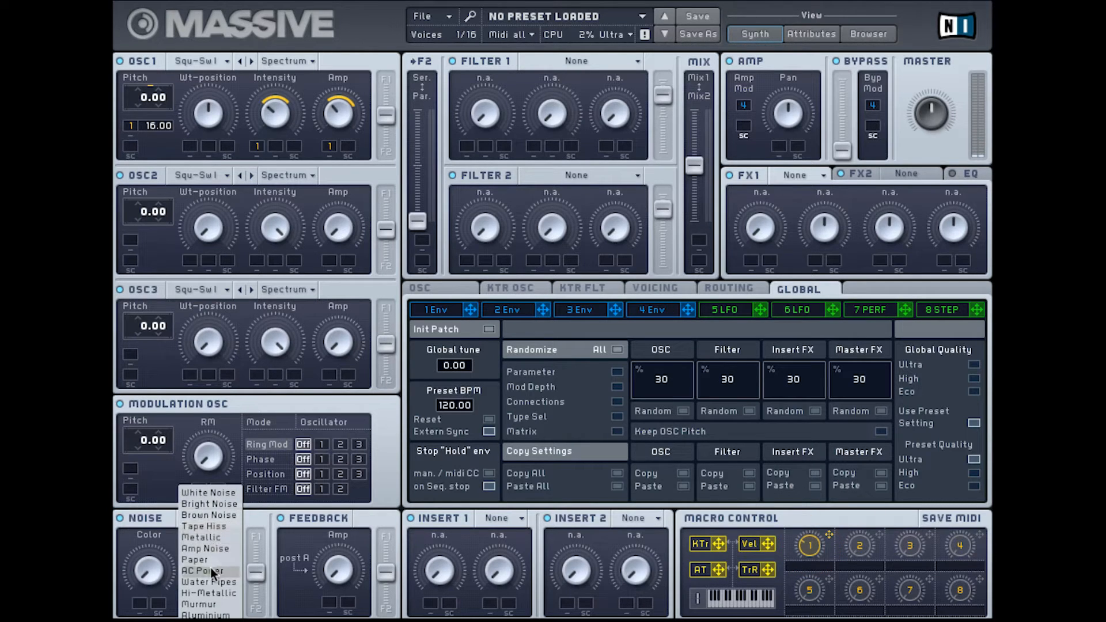
pyautogui.click(191, 514)
pyautogui.moveTo(150, 569); pyautogui.dragTo(151, 619)
pyautogui.moveTo(203, 571); pyautogui.dragTo(232, 407)
pyautogui.moveTo(830, 534); pyautogui.dragTo(145, 533)
# Load the Sine Shaper into Insert 1, adjust its Drive, and modulate its Dry/Wet amount with Macro 1
pyautogui.click(505, 519)
pyautogui.click(513, 587)
pyautogui.moveTo(435, 572); pyautogui.dragTo(432, 489)
pyautogui.moveTo(496, 565); pyautogui.dragTo(492, 515)
pyautogui.moveTo(818, 530); pyautogui.dragTo(433, 553)
# Set Filter 1 to Lowpass 2 and modulate its Cutoff and Resonance with Macro 1
pyautogui.click(609, 61)
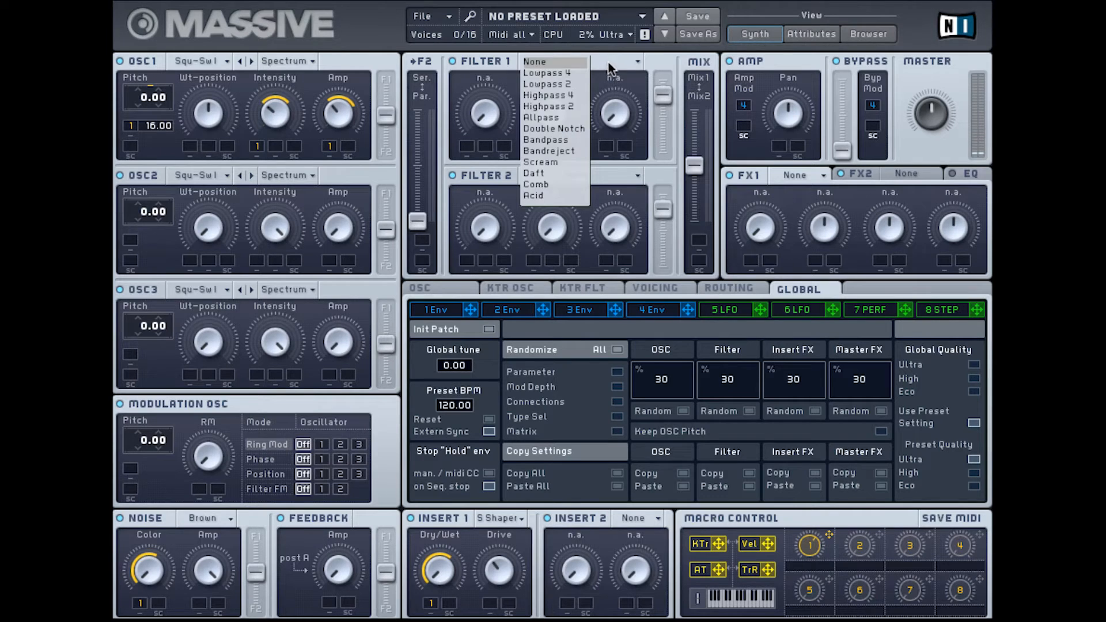
pyautogui.click(542, 74)
pyautogui.moveTo(500, 55); pyautogui.dragTo(506, 32)
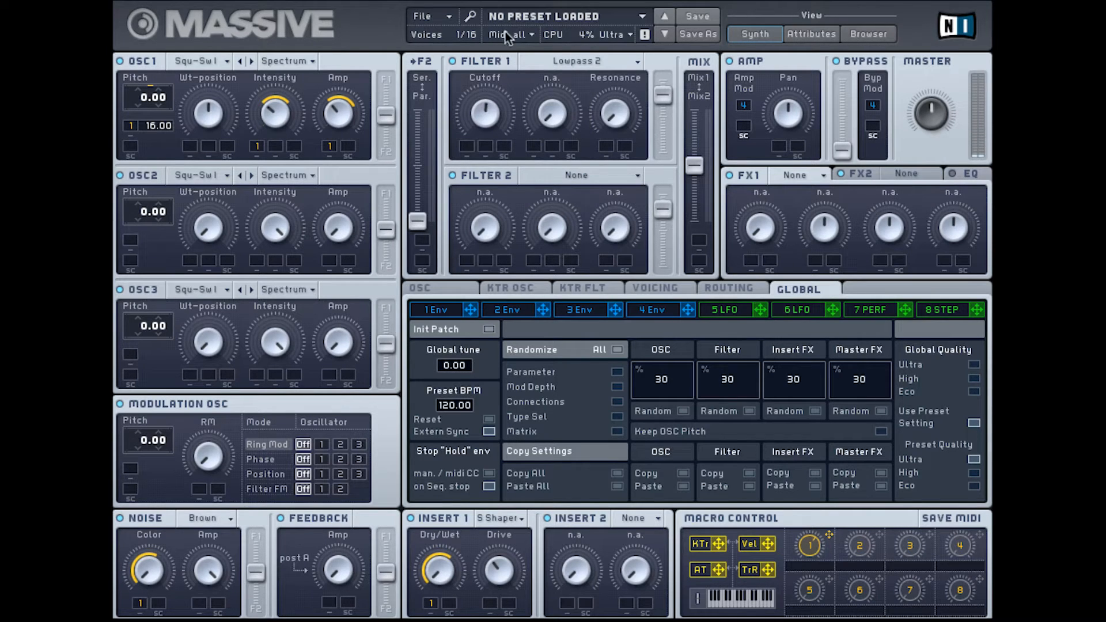
pyautogui.moveTo(829, 535); pyautogui.dragTo(609, 114)
# Set OSC2 to the Dirty Throat wavetable in Bend+ mode, with Macro 1 modulating its pitch by 30.00
pyautogui.click(199, 174)
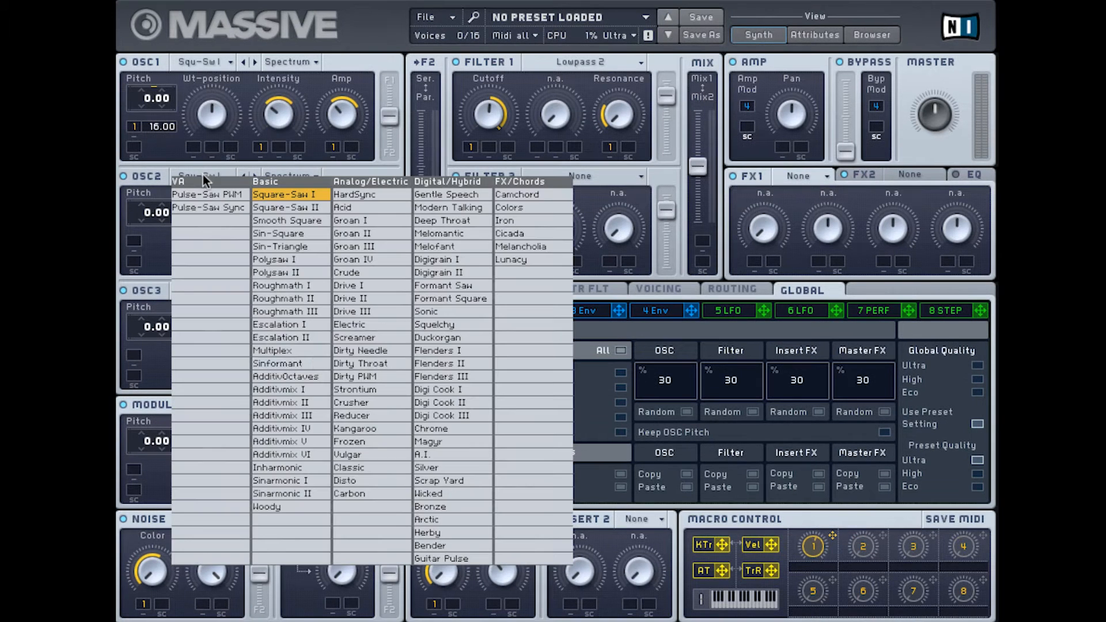
pyautogui.click(348, 362)
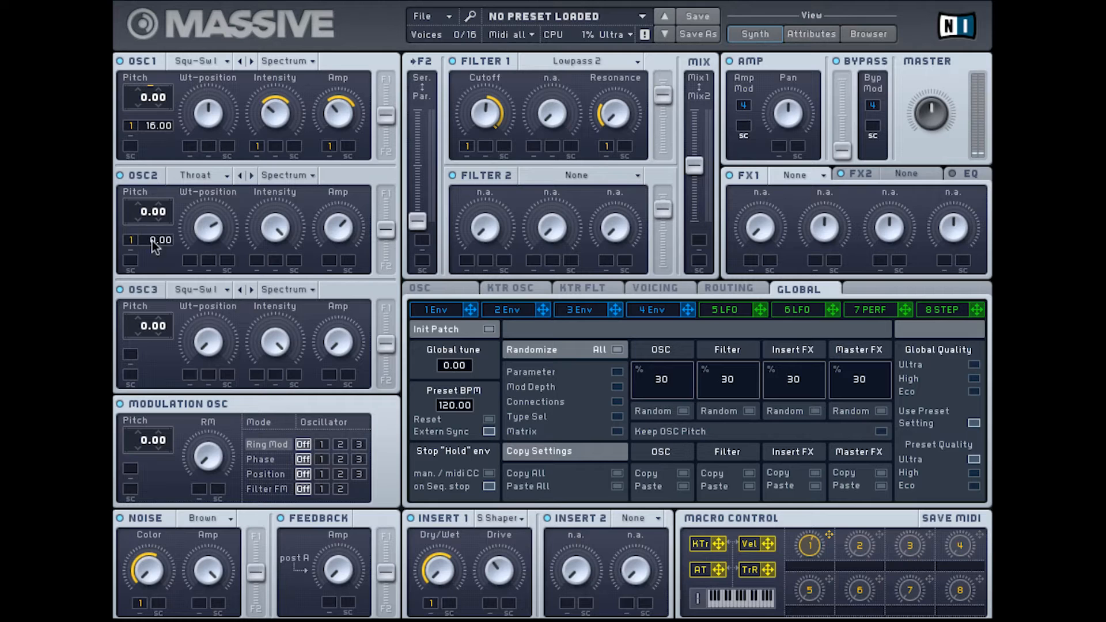
pyautogui.moveTo(152, 241); pyautogui.dragTo(154, 185)
pyautogui.click(284, 175)
pyautogui.click(291, 188)
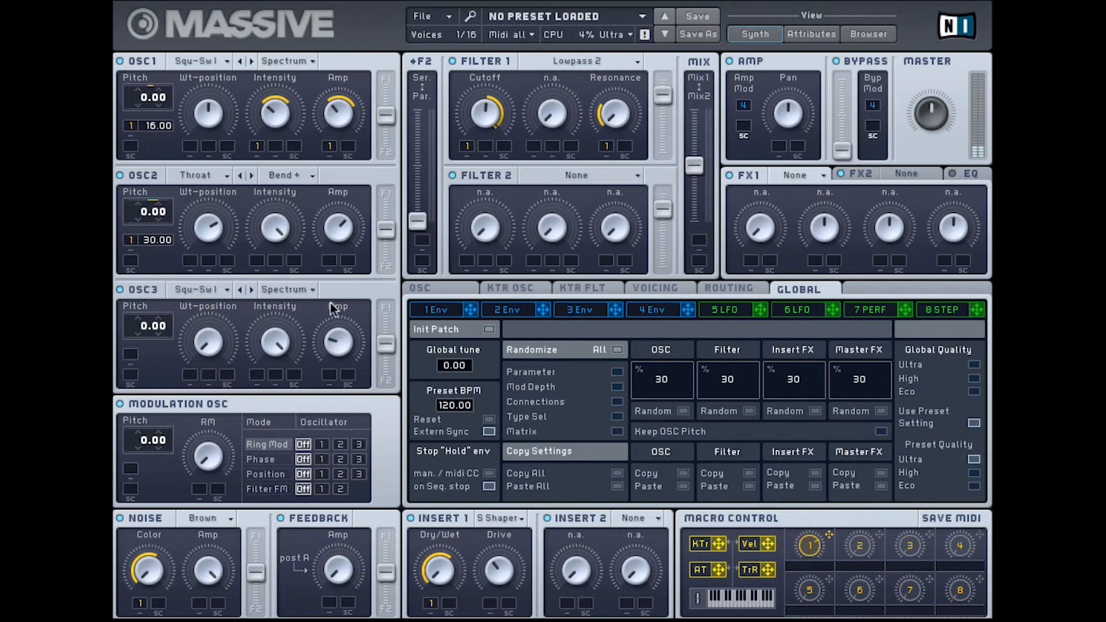
# Set OSC3 to the Dirty PWM wavetable, lower its Intensity, and modulate Intensity and Pitch with Macro 1, using a pitch range of 45.00
pyautogui.click(201, 289)
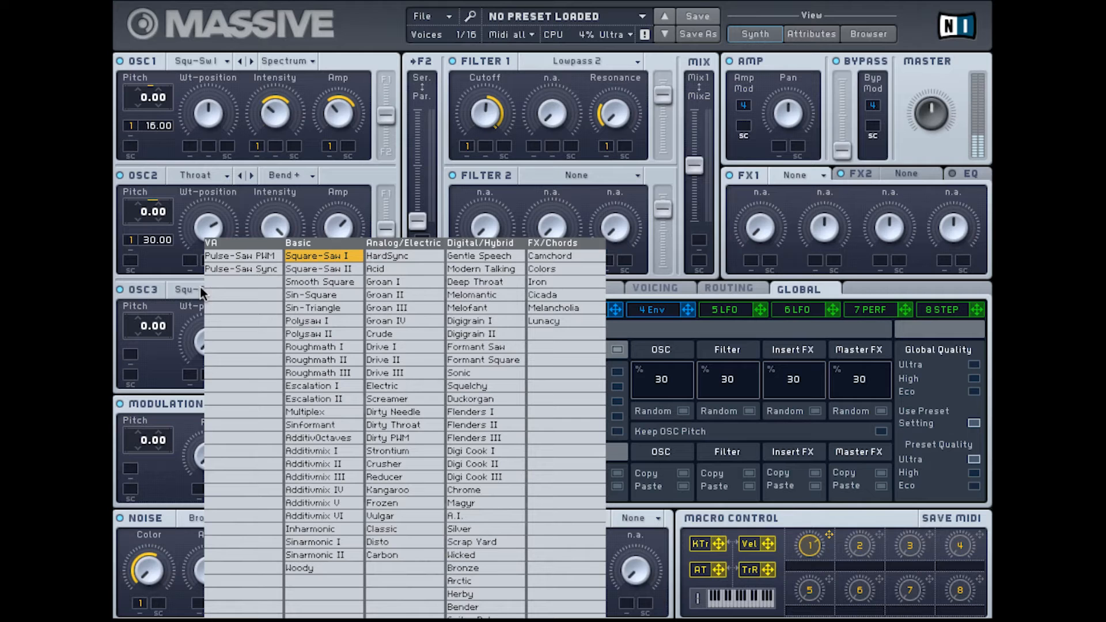
pyautogui.click(409, 436)
pyautogui.moveTo(276, 345); pyautogui.dragTo(261, 458)
pyautogui.moveTo(828, 537); pyautogui.dragTo(257, 378)
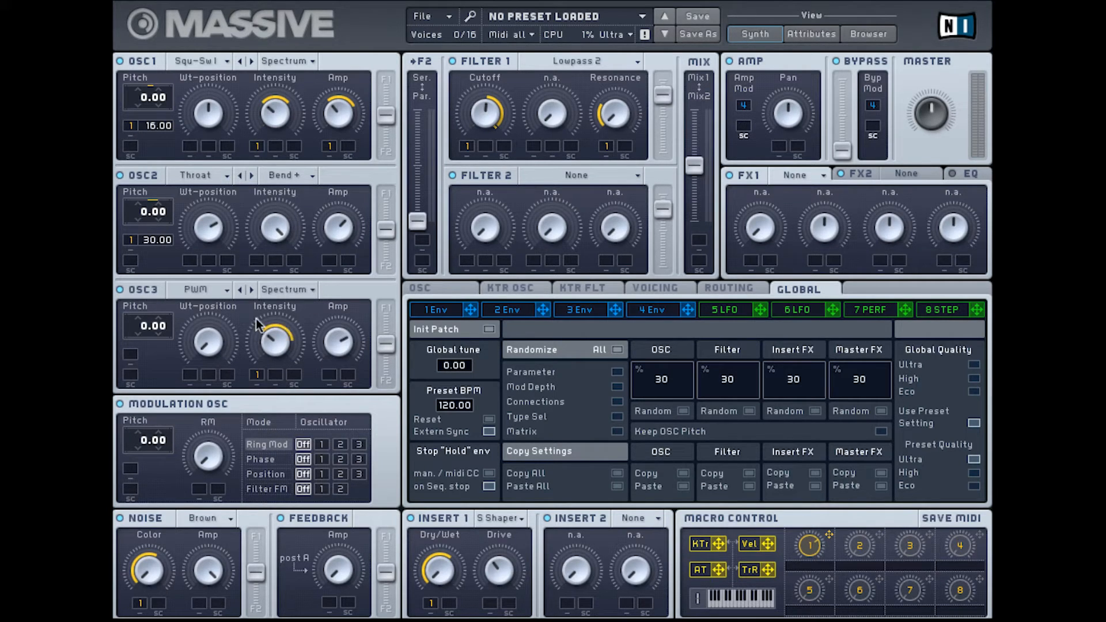
pyautogui.moveTo(828, 536)
pyautogui.mouseDown()
pyautogui.moveTo(287, 366)
pyautogui.moveTo(132, 353)
pyautogui.mouseUp()
pyautogui.moveTo(155, 352); pyautogui.dragTo(160, 267)
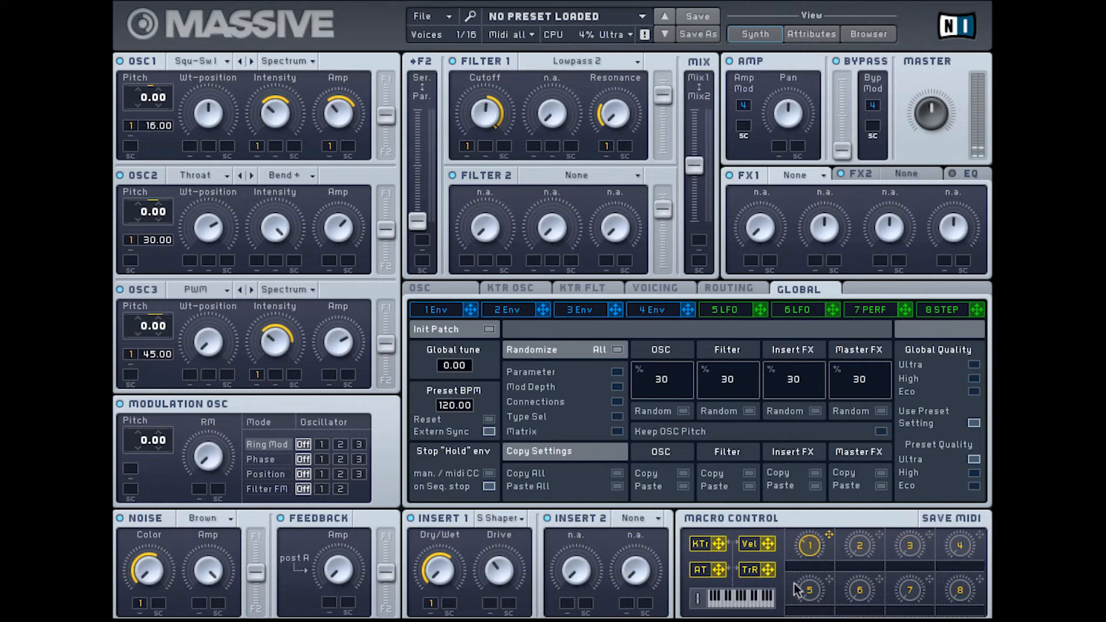
# Load the Hardclipper into Insert 2 with Macro 1 modulating its Dry/Wet, and raise the Feedback Amp
pyautogui.click(652, 518)
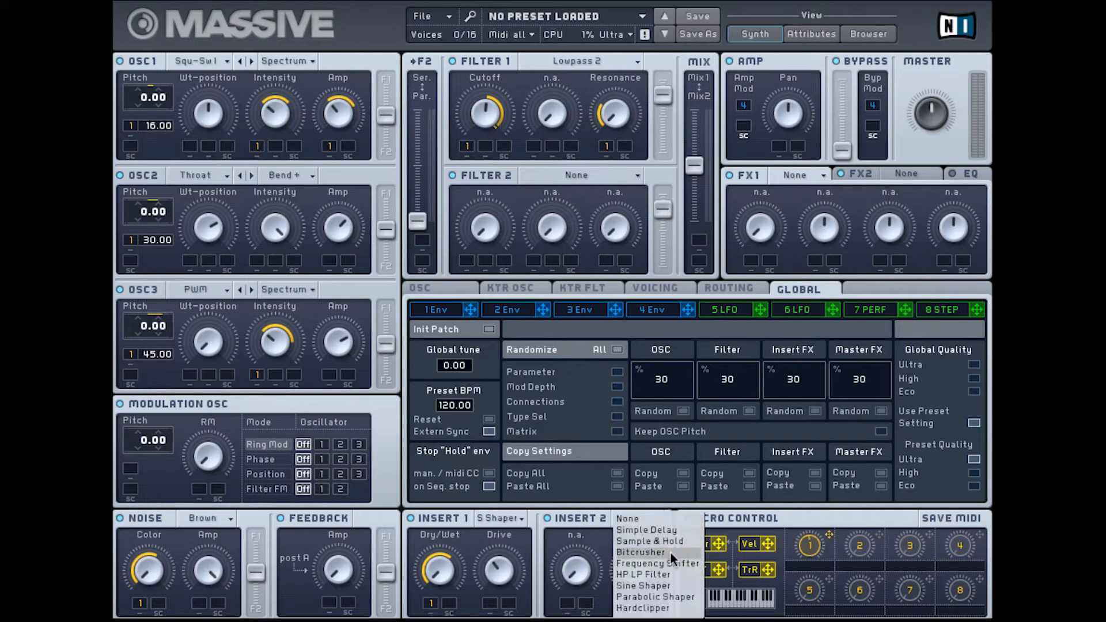
pyautogui.click(663, 609)
pyautogui.moveTo(830, 536); pyautogui.dragTo(568, 603)
pyautogui.moveTo(570, 564); pyautogui.dragTo(568, 547)
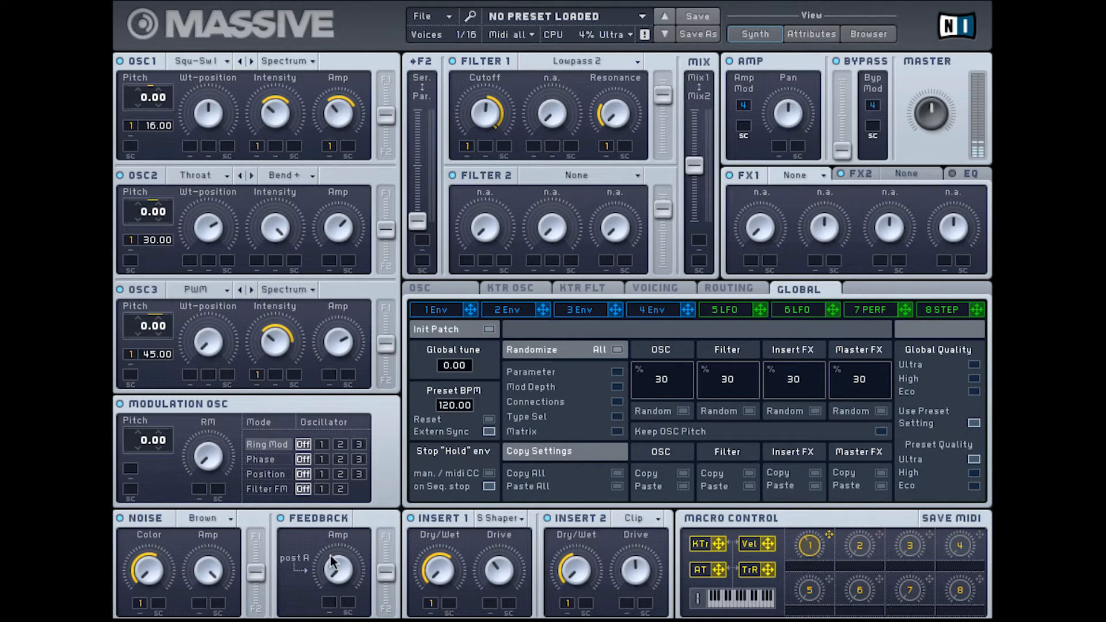
pyautogui.moveTo(335, 538); pyautogui.dragTo(348, 448)
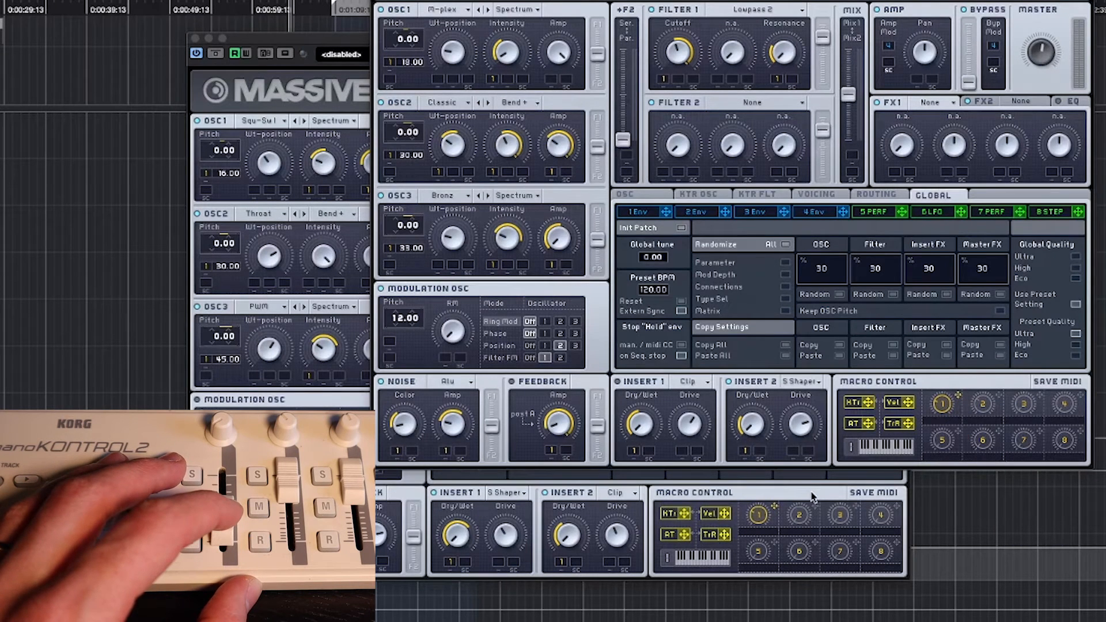
# Bring the Massive window holding the MASSIVE CAR1 preset to the front
pyautogui.click(766, 517)
pyautogui.click(788, 538)
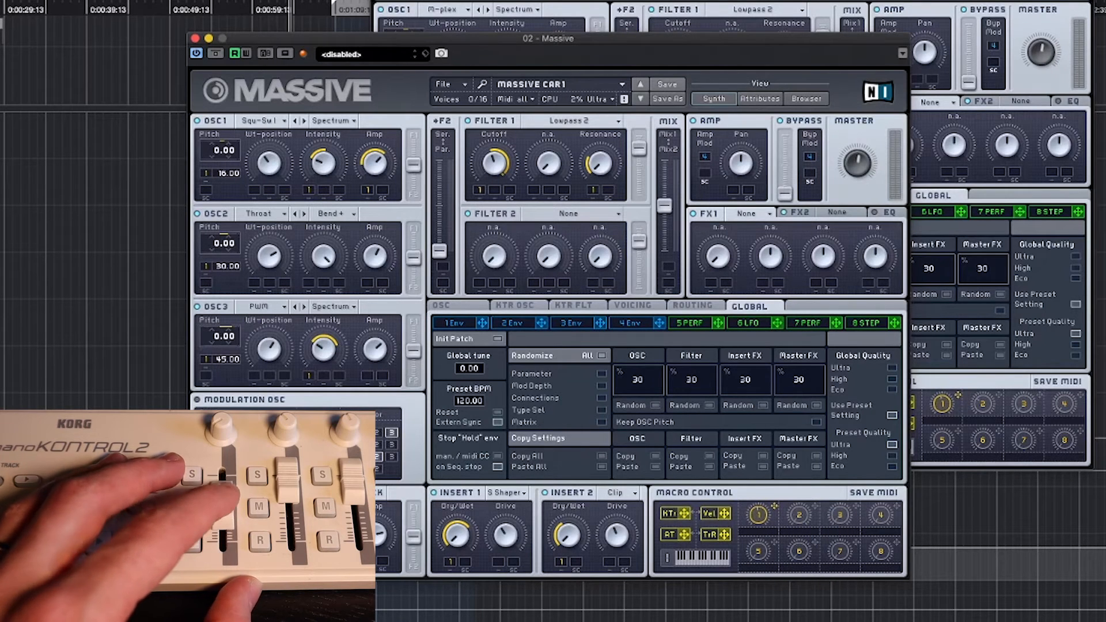